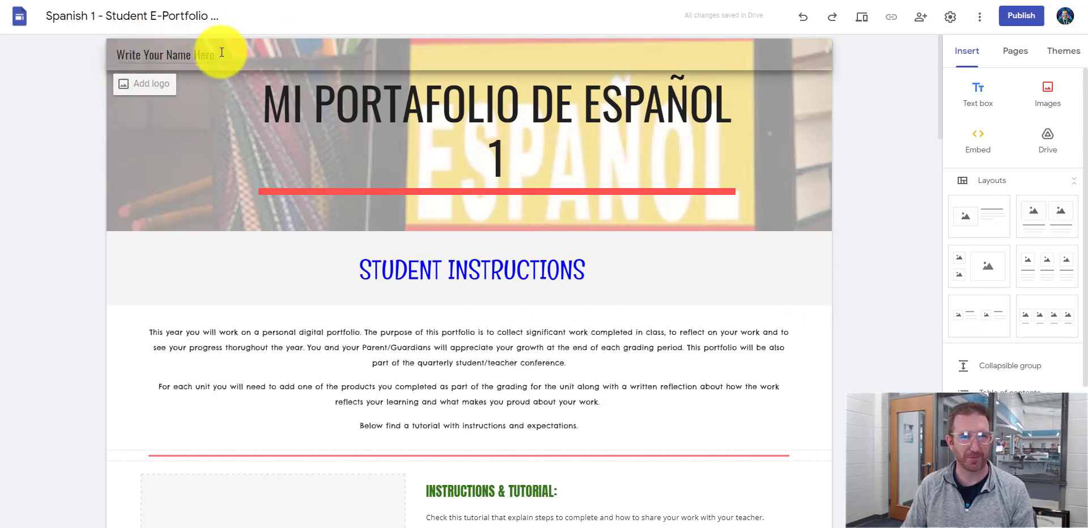
# Replace the "Write Your Name Here" placeholder in the site header with the site owner's name
pyautogui.moveTo(220, 54); pyautogui.dragTo(93, 51)
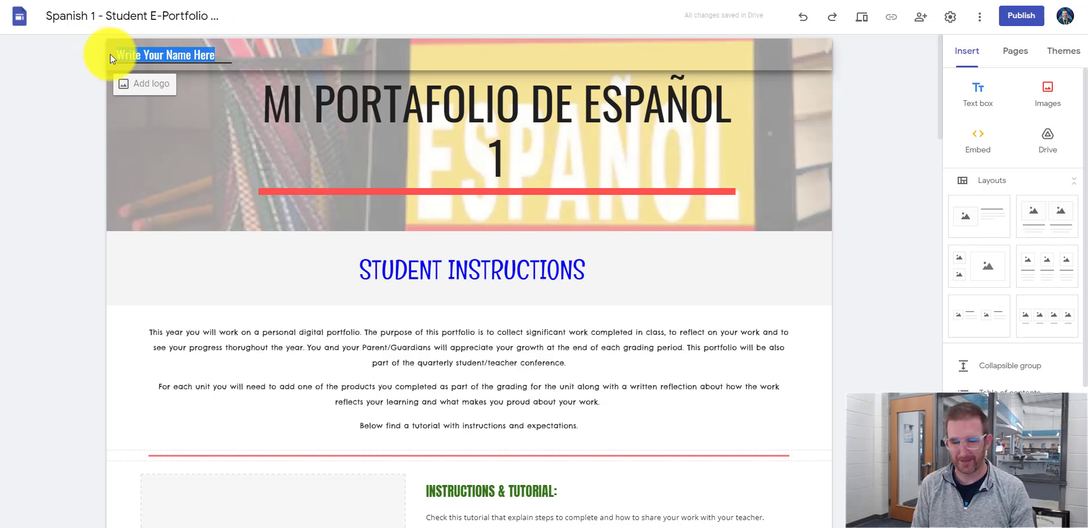
pyautogui.write('Mr. Peterson')
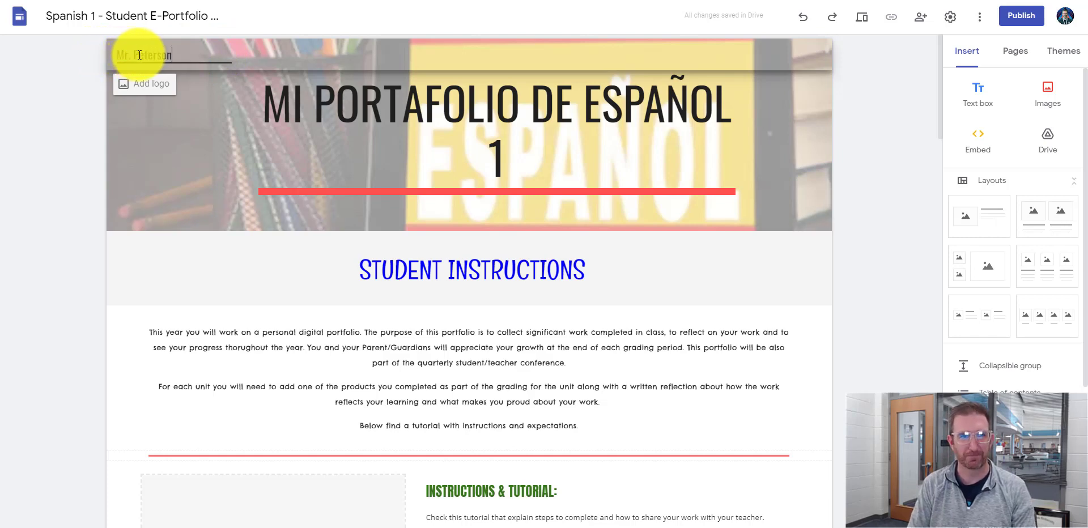
pyautogui.click(157, 132)
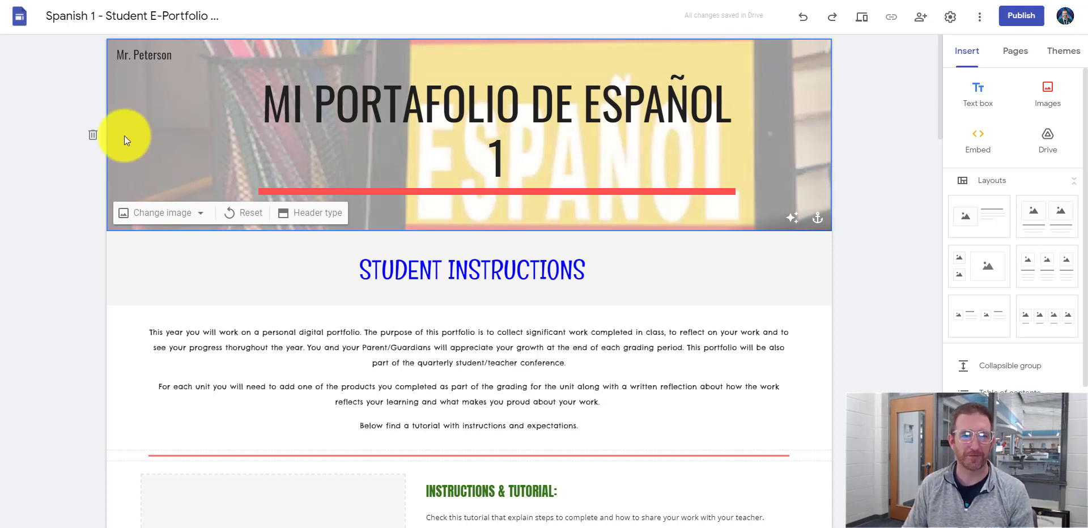
# Review the student instructions and the Instructions & Tutorial section with its empty media placeholder
pyautogui.click(590, 361)
pyautogui.scroll(-3, 592, 357)
pyautogui.scroll(-4, 593, 350)
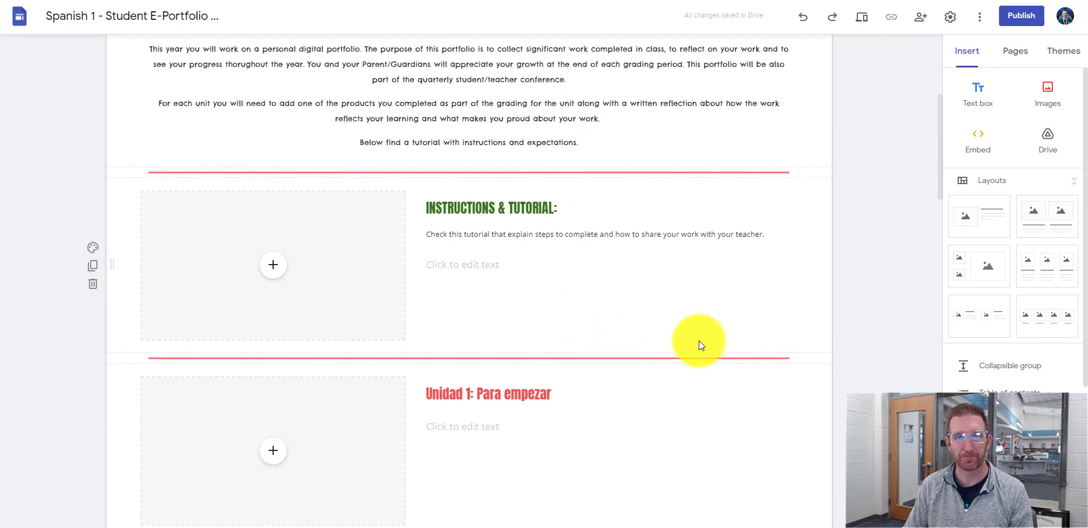
pyautogui.click(500, 108)
pyautogui.click(485, 207)
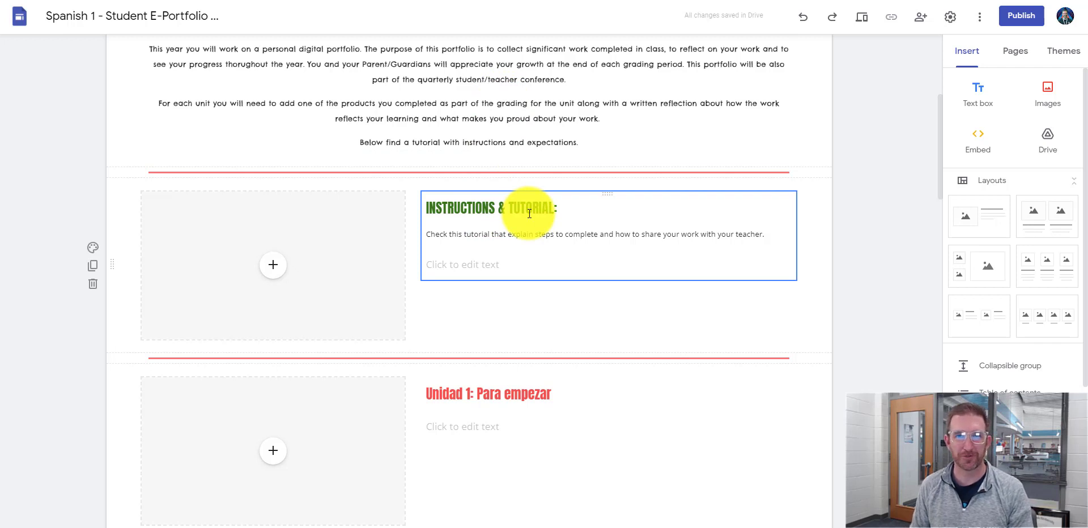
pyautogui.click(275, 244)
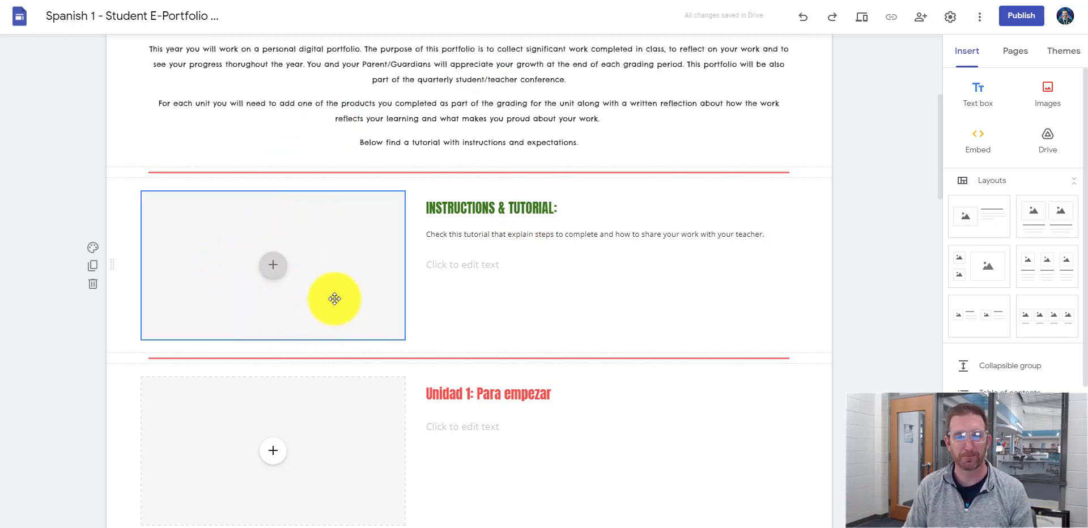
pyautogui.click(540, 328)
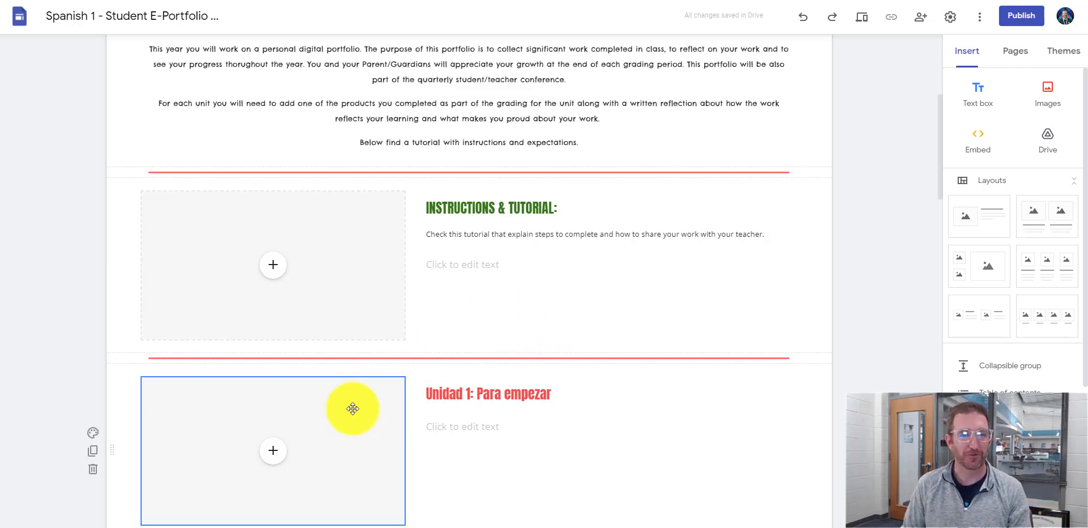
# Examine the content sources offered for the Unidad 1: Para empezar placeholder and the text area beside it
pyautogui.click(271, 454)
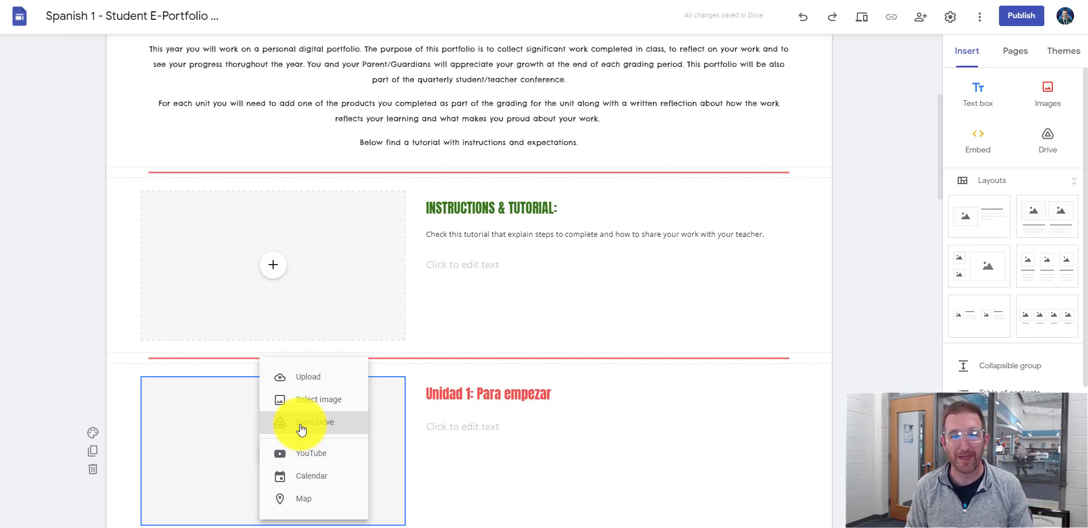
pyautogui.click(233, 433)
pyautogui.click(274, 453)
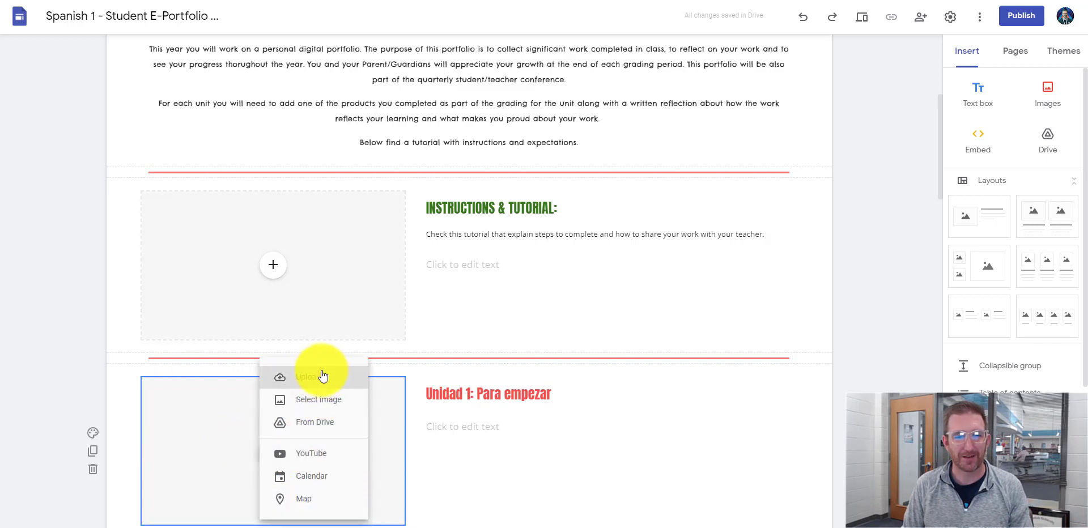
pyautogui.click(222, 428)
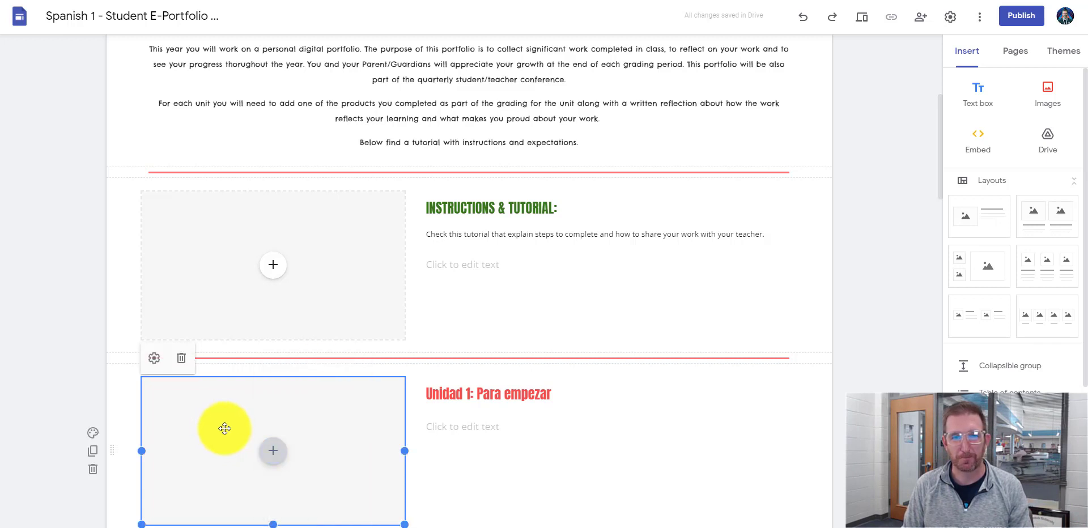
pyautogui.click(456, 427)
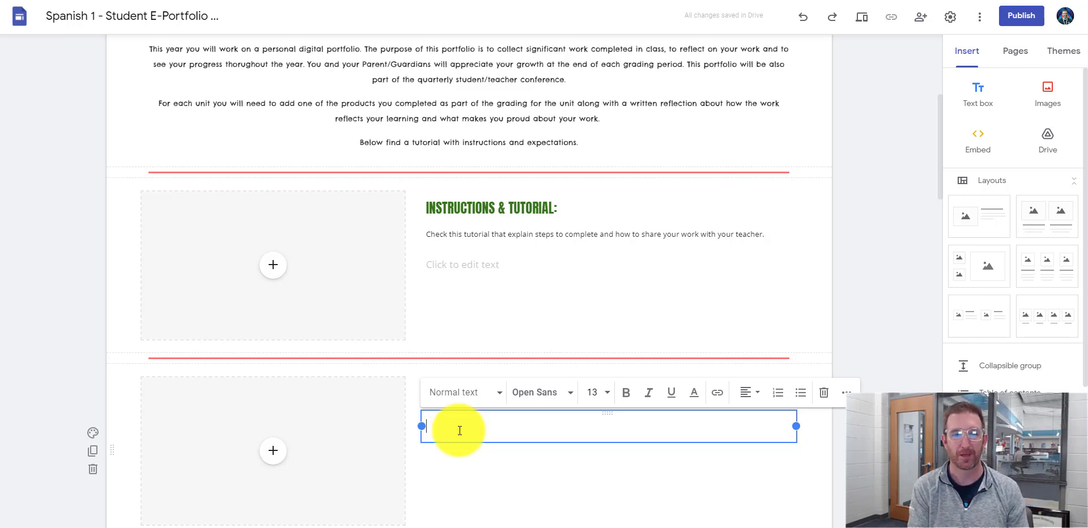
pyautogui.click(477, 464)
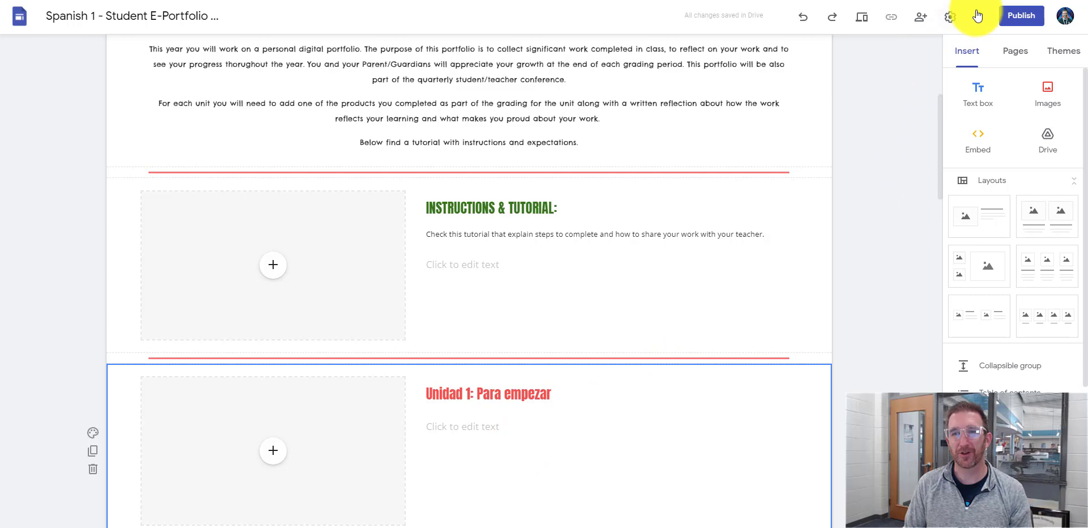
# Publish the site with the owner's name as its web address
pyautogui.click(1023, 18)
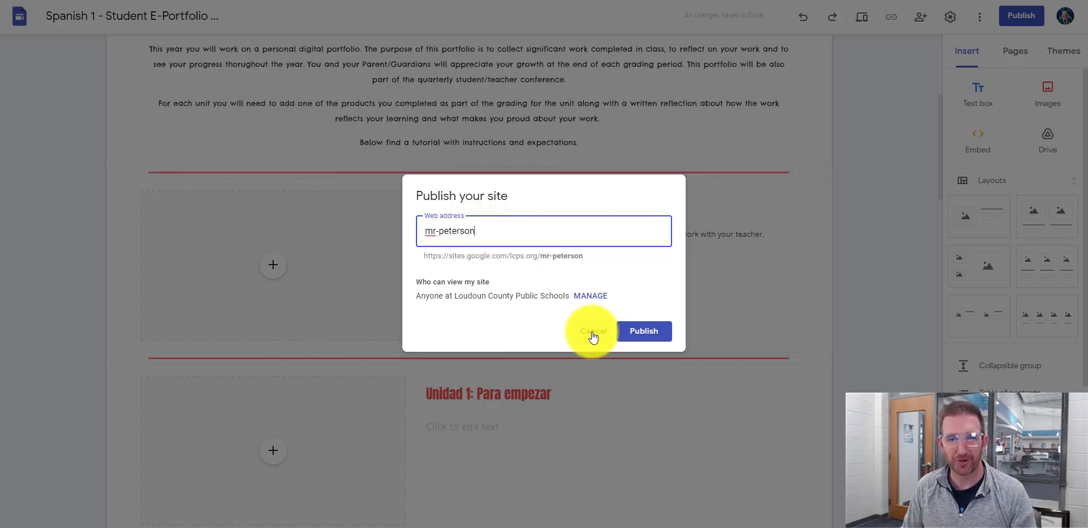
pyautogui.click(640, 335)
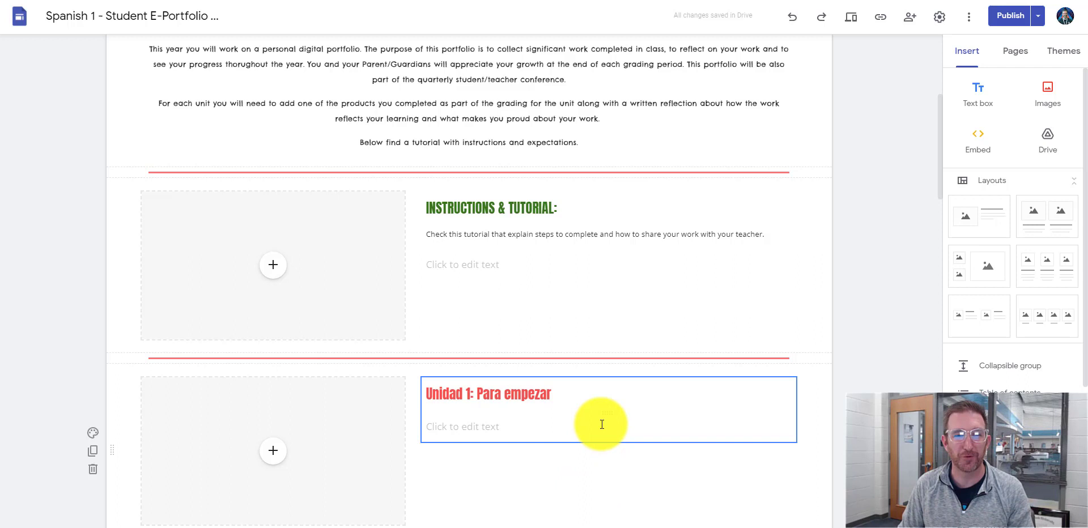
# Look over the unit sections and open the published version of the site
pyautogui.scroll(-3, 601, 427)
pyautogui.scroll(-2, 601, 433)
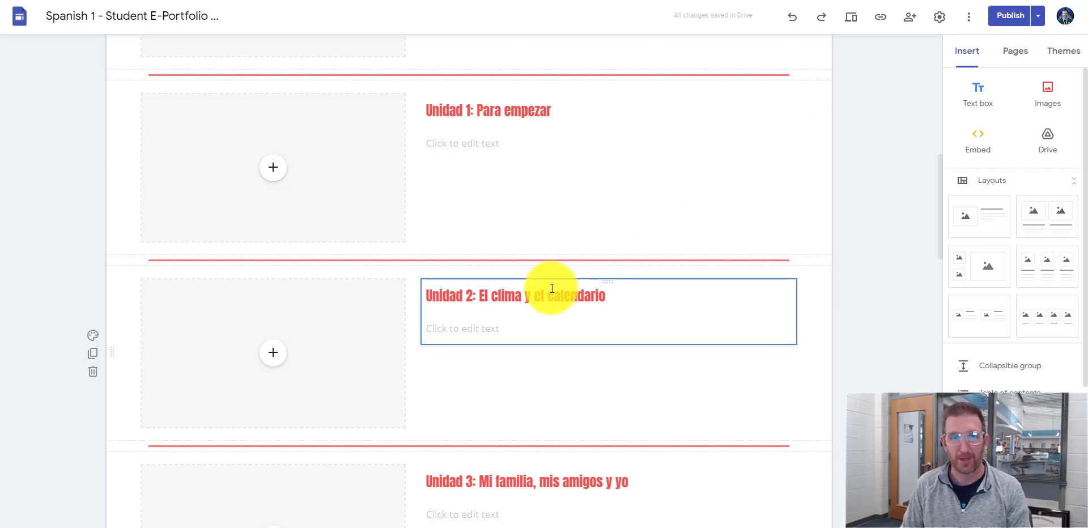
pyautogui.scroll(4, 551, 288)
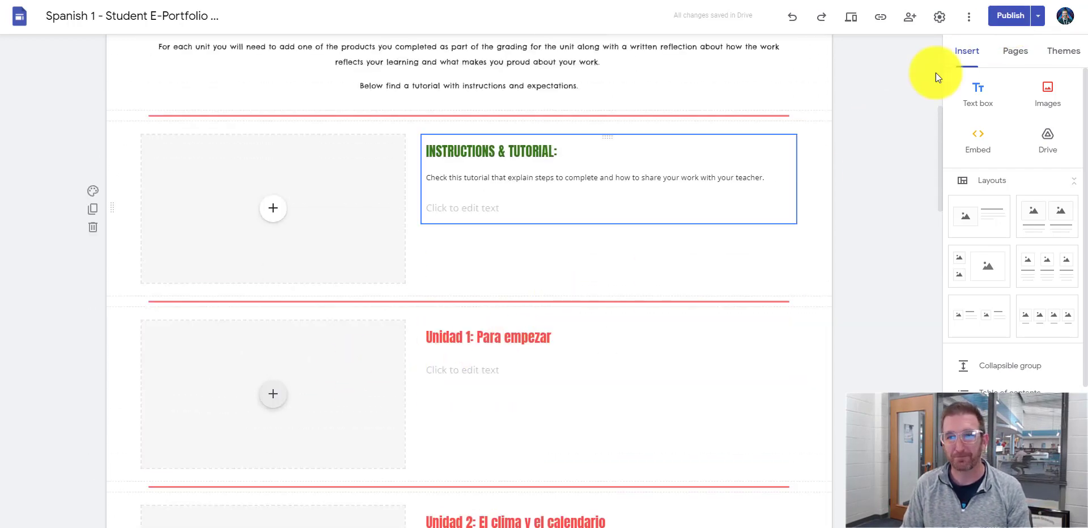
pyautogui.click(1039, 23)
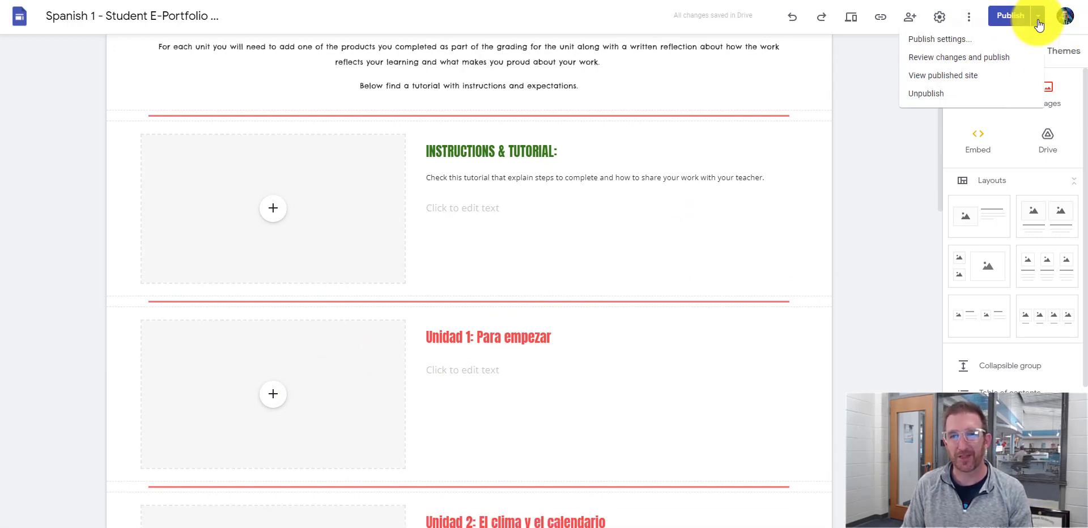
pyautogui.click(1006, 78)
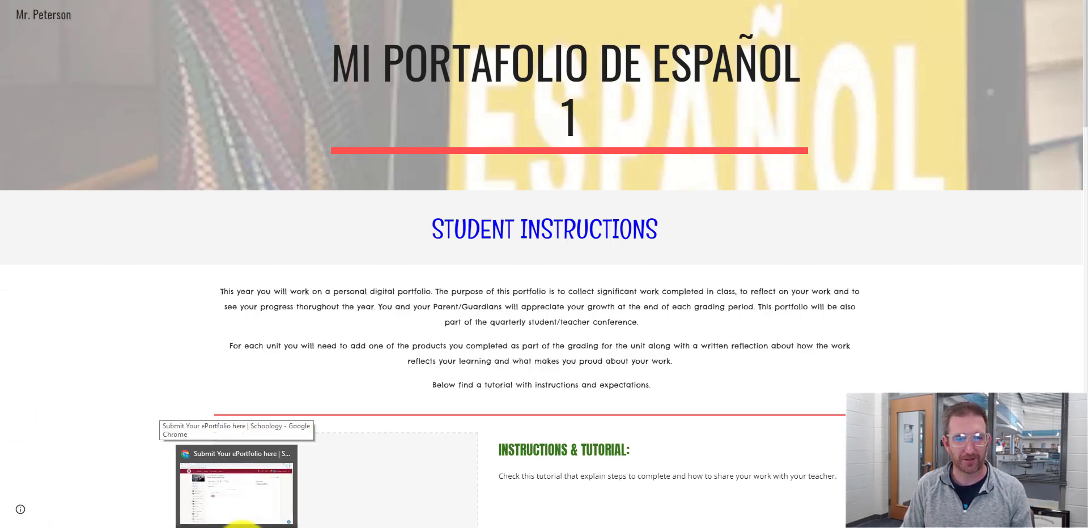
# Switch to the Schoology assignment "Submit Your ePortfolio here" and start a submission written in the text editor
pyautogui.click(243, 526)
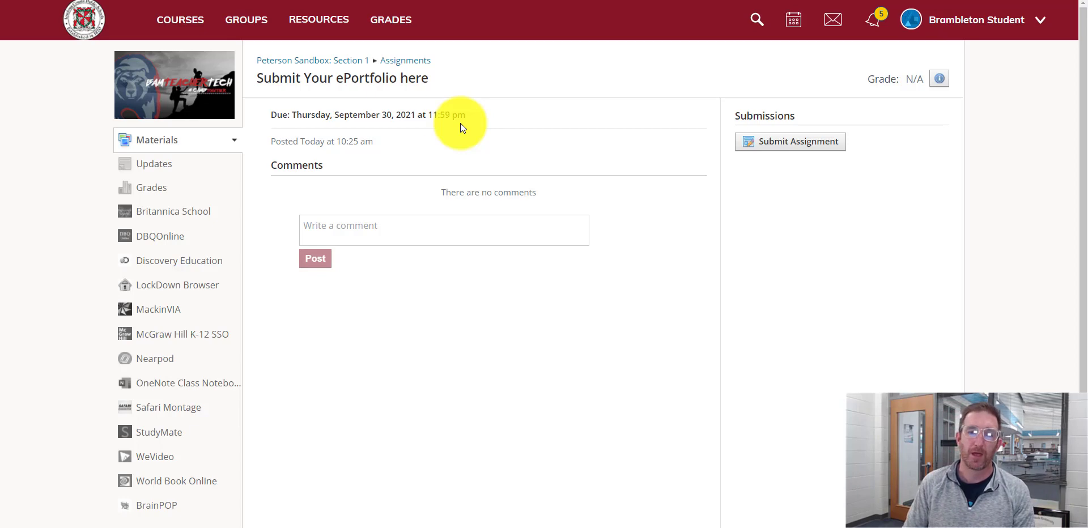
pyautogui.click(776, 148)
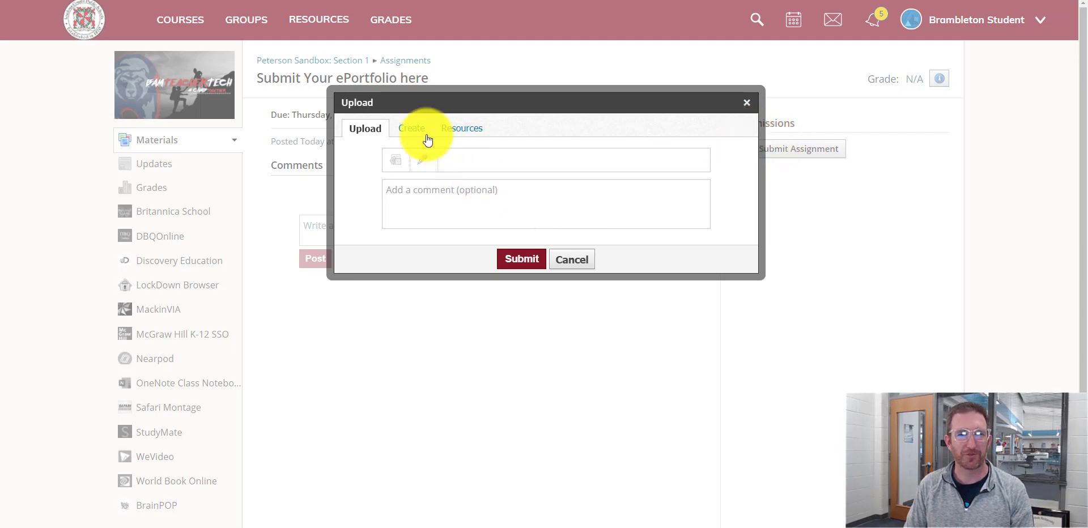
pyautogui.click(422, 132)
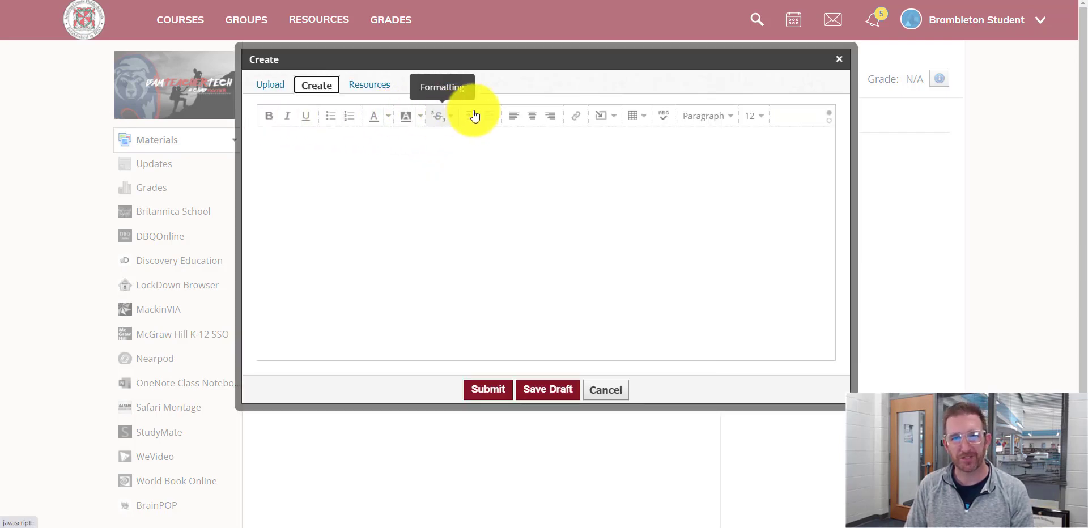
# Insert a link to the published site with the title "My ePortfolio" and submit the assignment
pyautogui.click(578, 124)
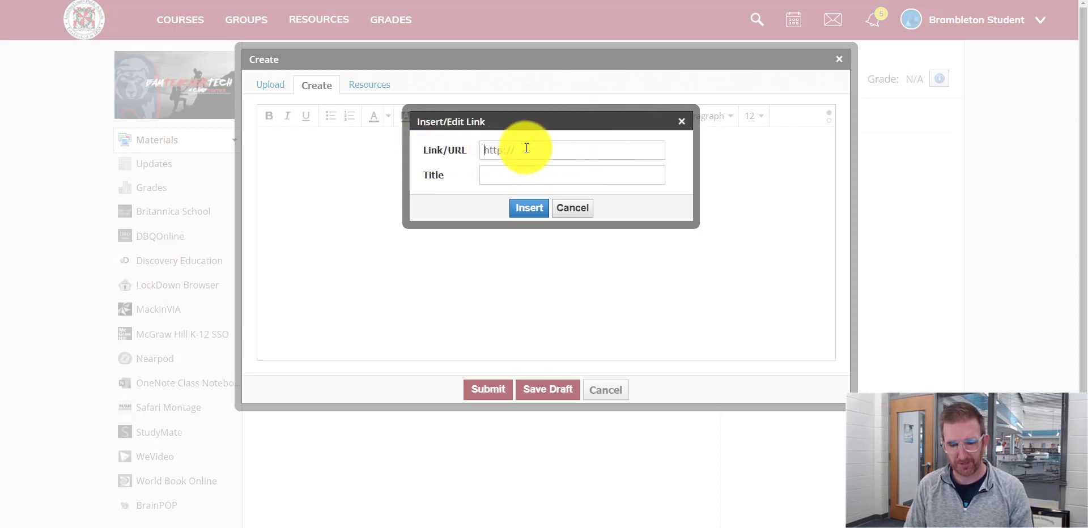
pyautogui.hotkey('ctrl', 'v')
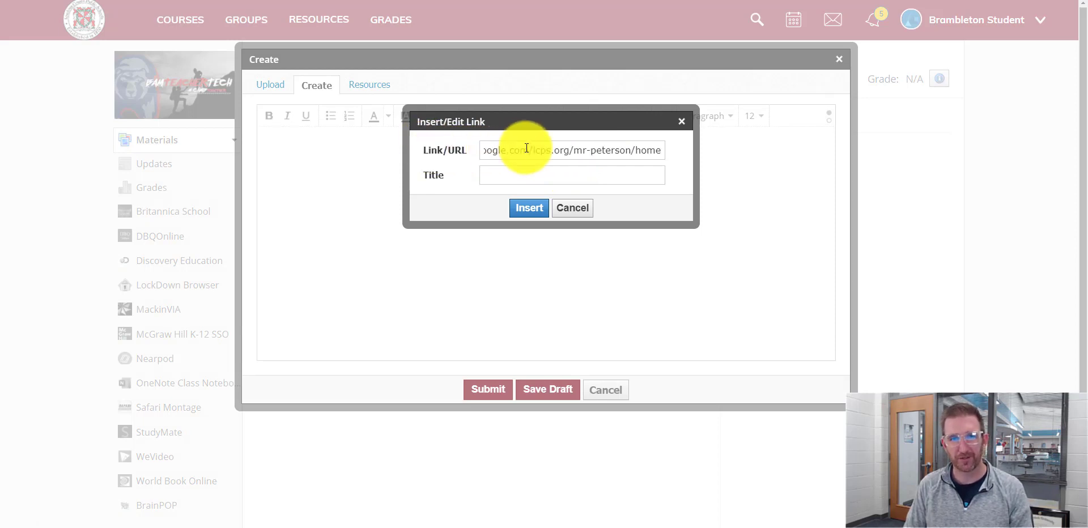
pyautogui.click(513, 177)
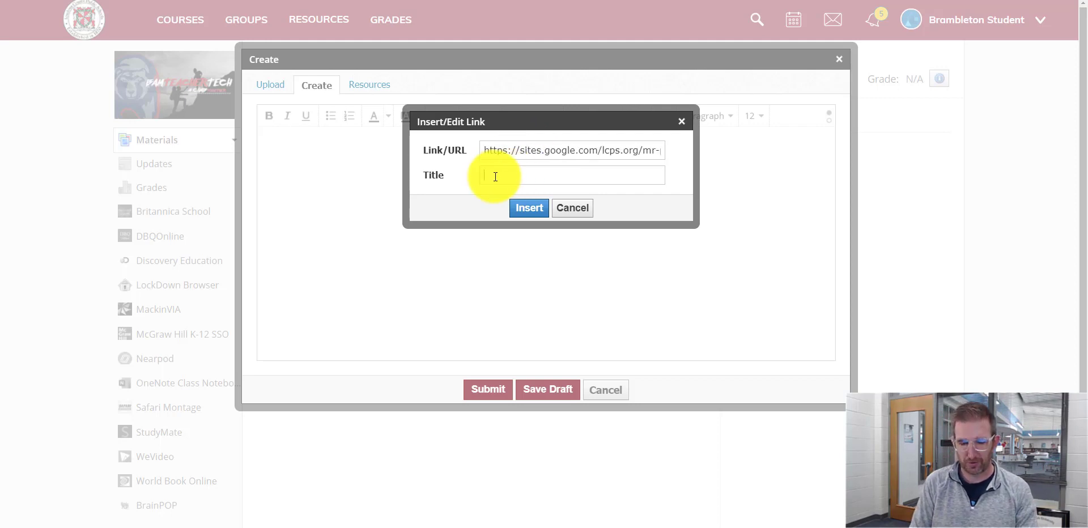
pyautogui.write('Mr. P')
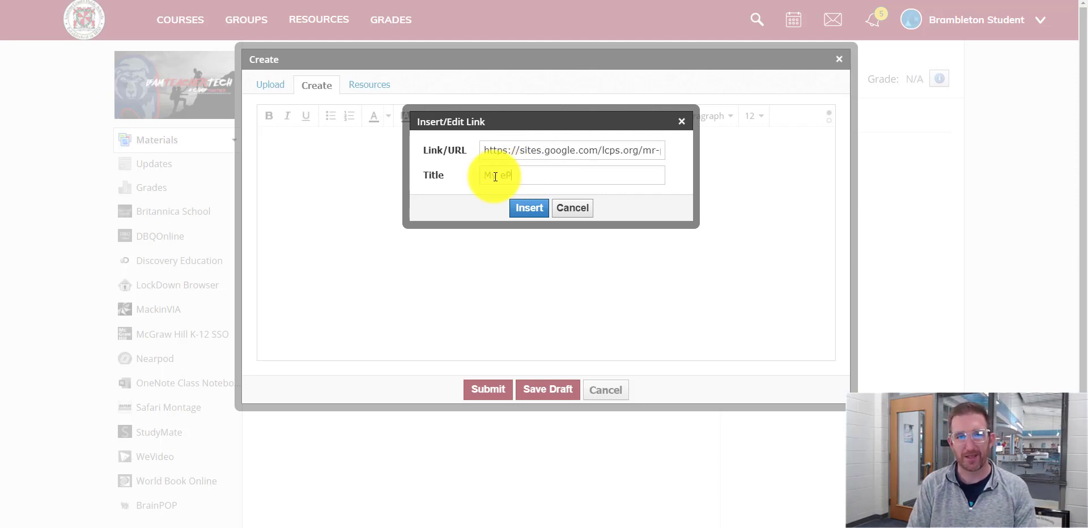
pyautogui.write('Portfolio')
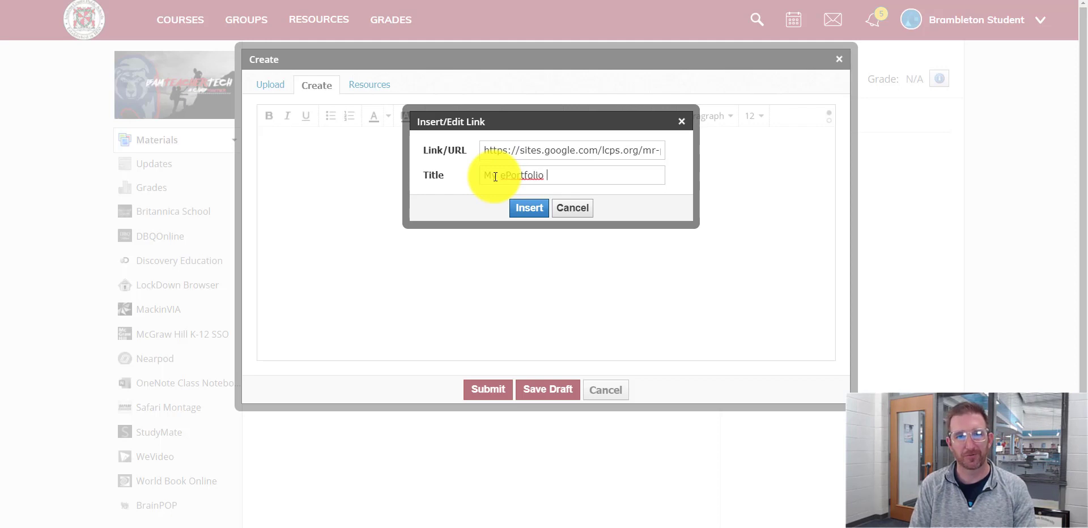
pyautogui.click(529, 208)
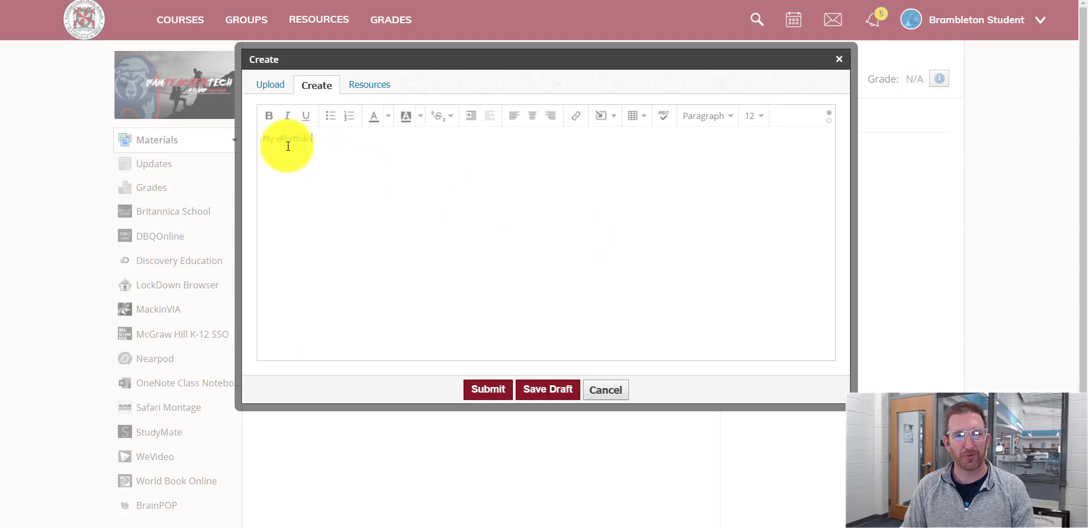
pyautogui.click(491, 391)
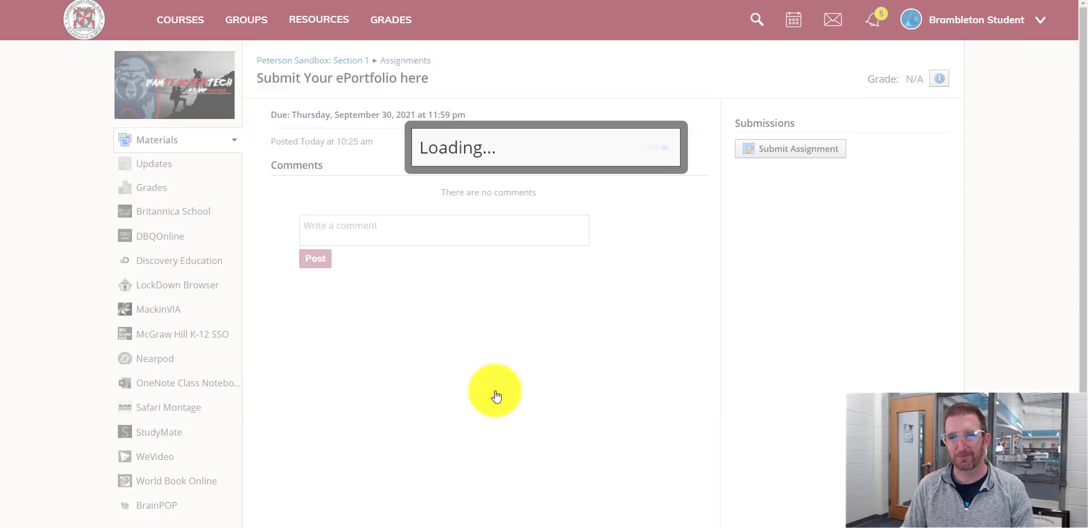